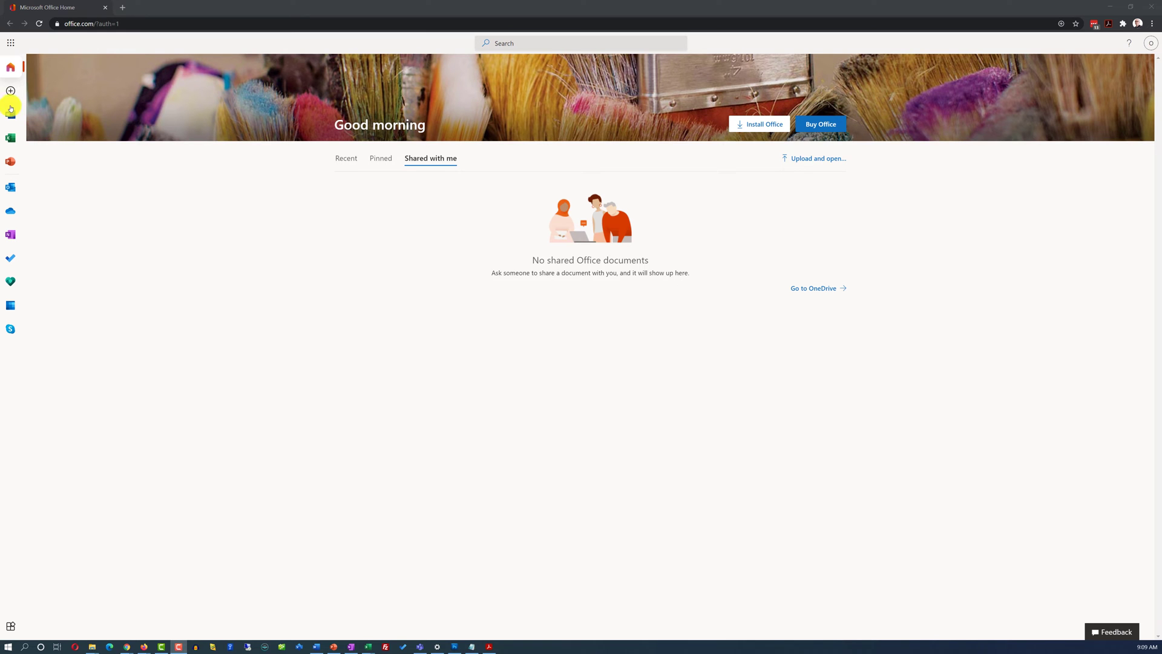
- Create a blank Excel spreadsheet, Book.xlsx, from Office.com's Create options
{"action": "left_click", "coordinate": [10, 91]}
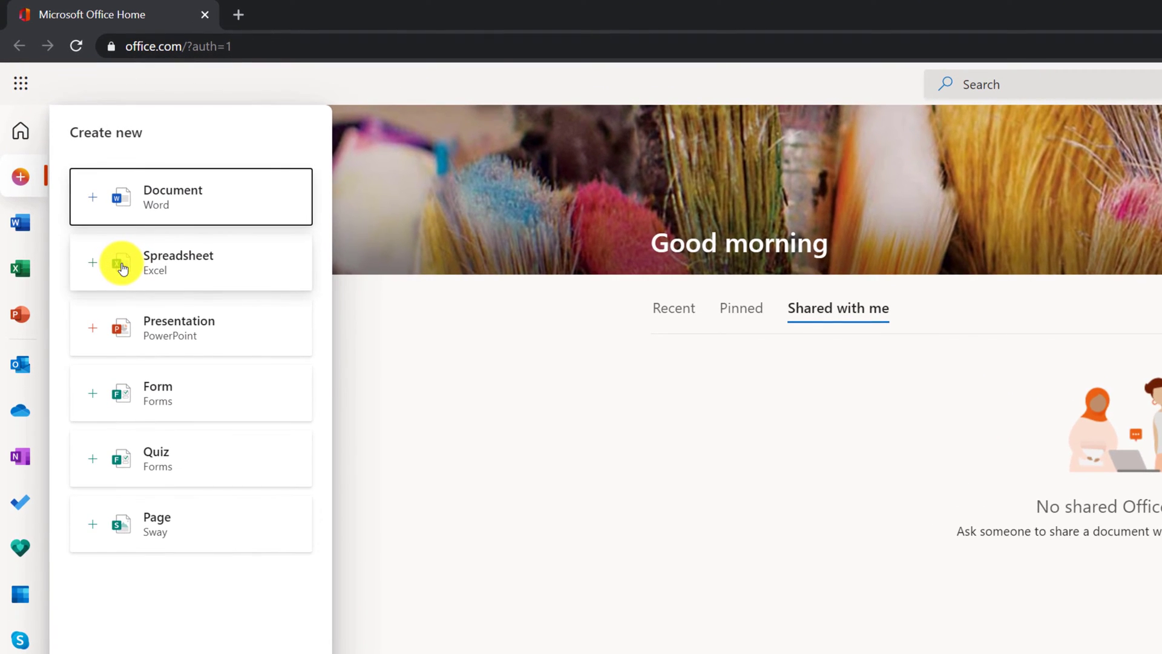
{"action": "left_click", "coordinate": [121, 266]}
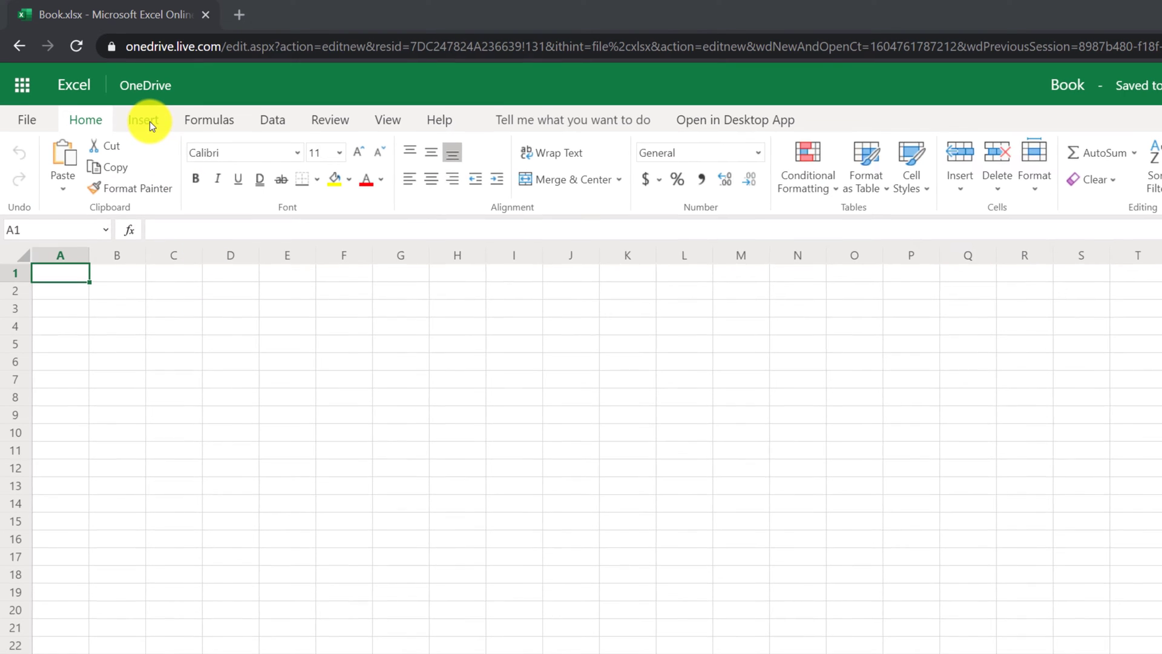
- Browse the Insert, Formulas, Data, Review and View ribbon features of Book.xlsx
{"action": "left_click", "coordinate": [148, 121]}
{"action": "left_click", "coordinate": [224, 124]}
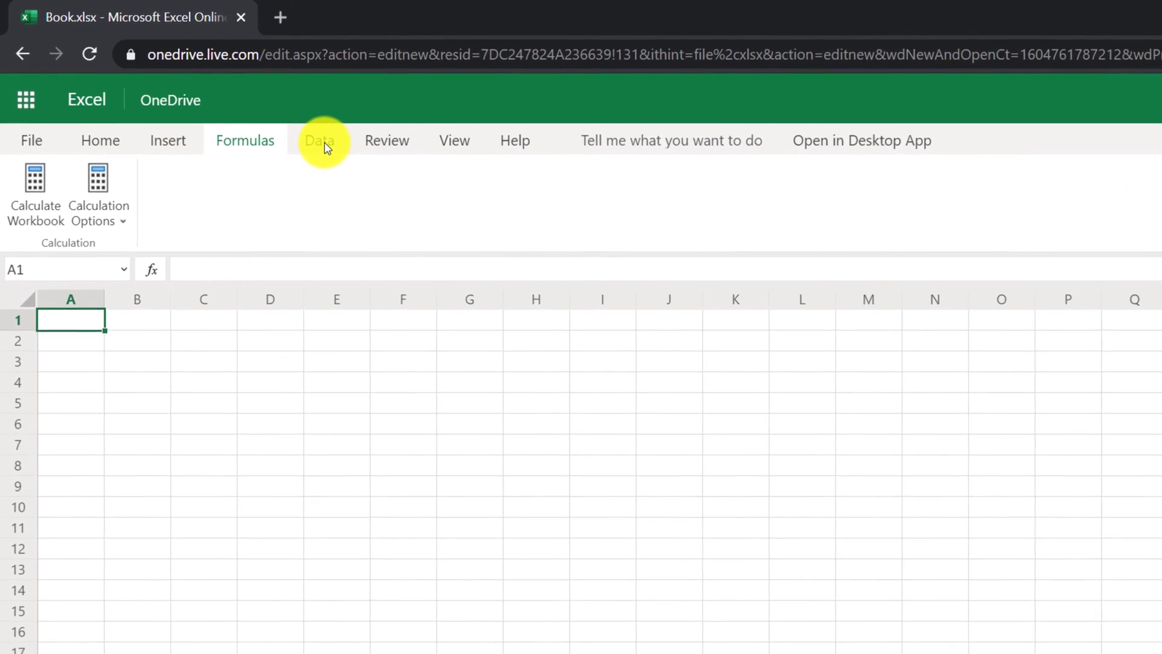
{"action": "left_click", "coordinate": [325, 144]}
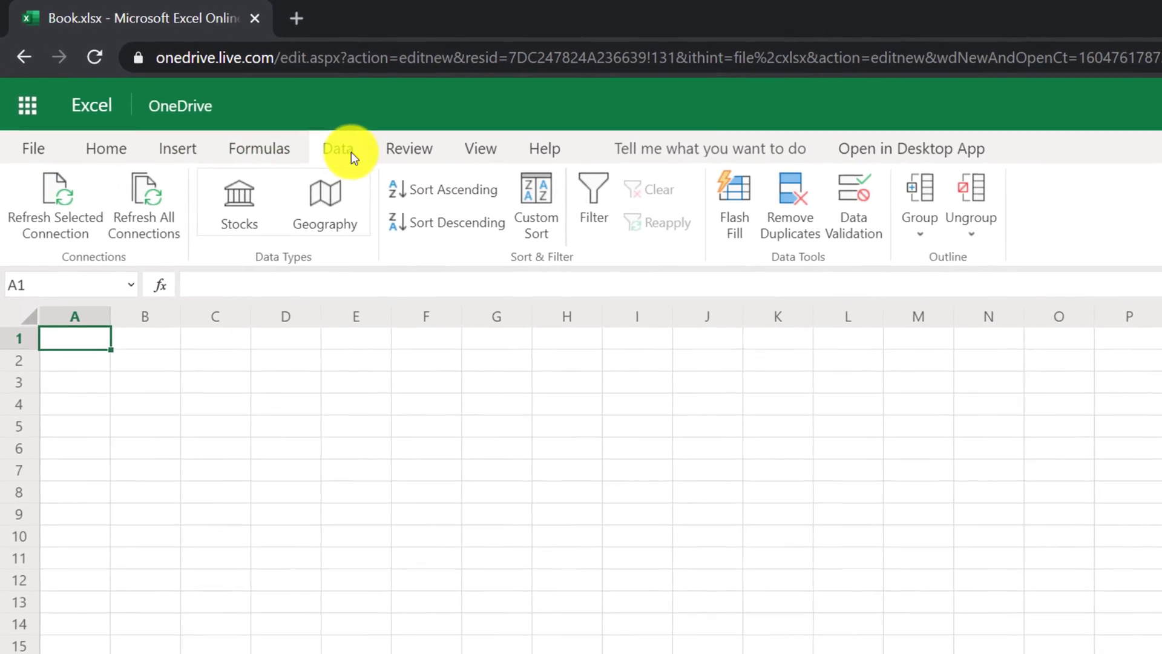
{"action": "left_click", "coordinate": [393, 144]}
{"action": "left_click", "coordinate": [457, 146]}
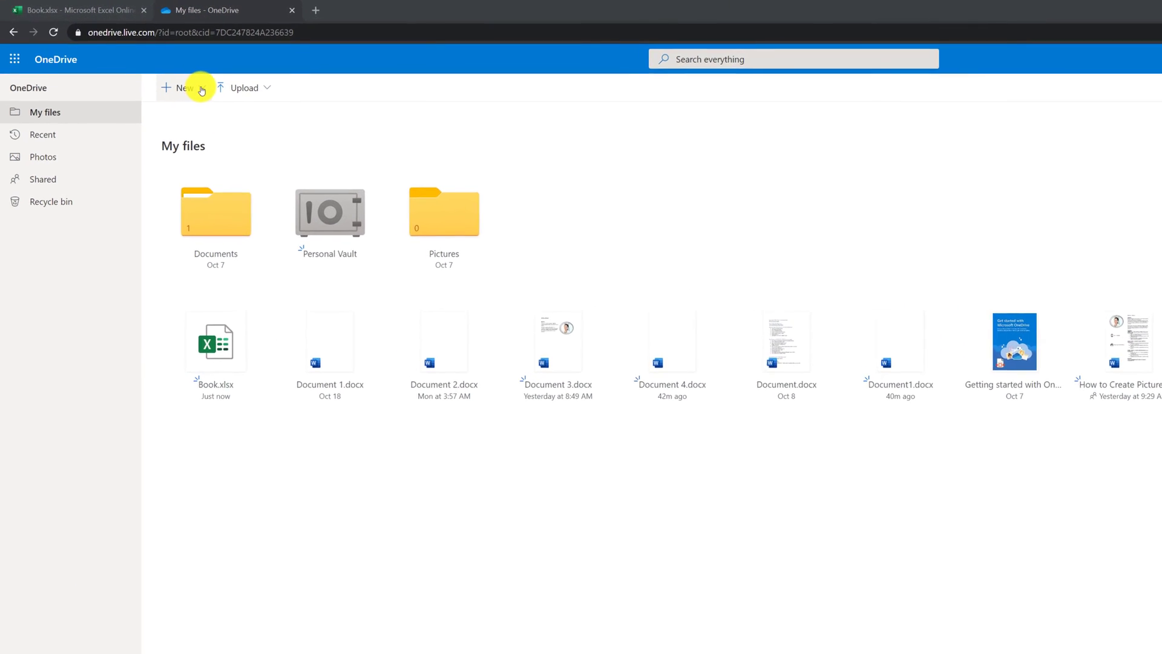
- Create Book1.xlsx as a new Excel workbook from OneDrive's New menu
{"action": "left_click", "coordinate": [232, 101]}
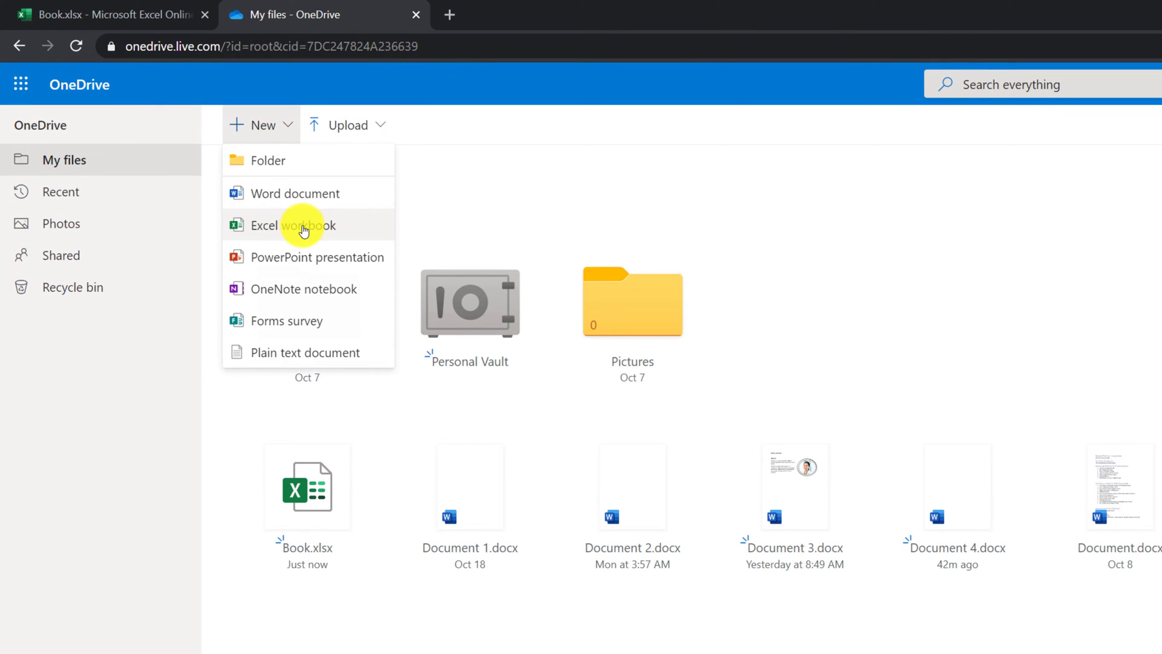
{"action": "left_click", "coordinate": [304, 229]}
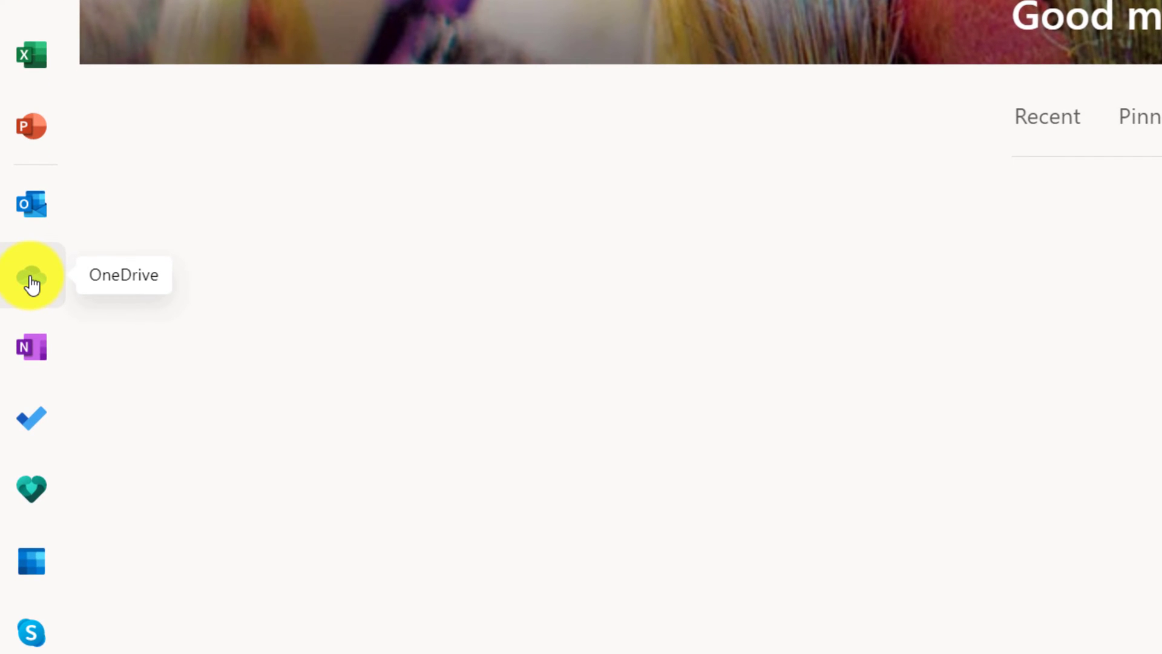
- Go to OneDrive file storage from the Office.com sidebar
{"action": "left_click", "coordinate": [30, 278]}
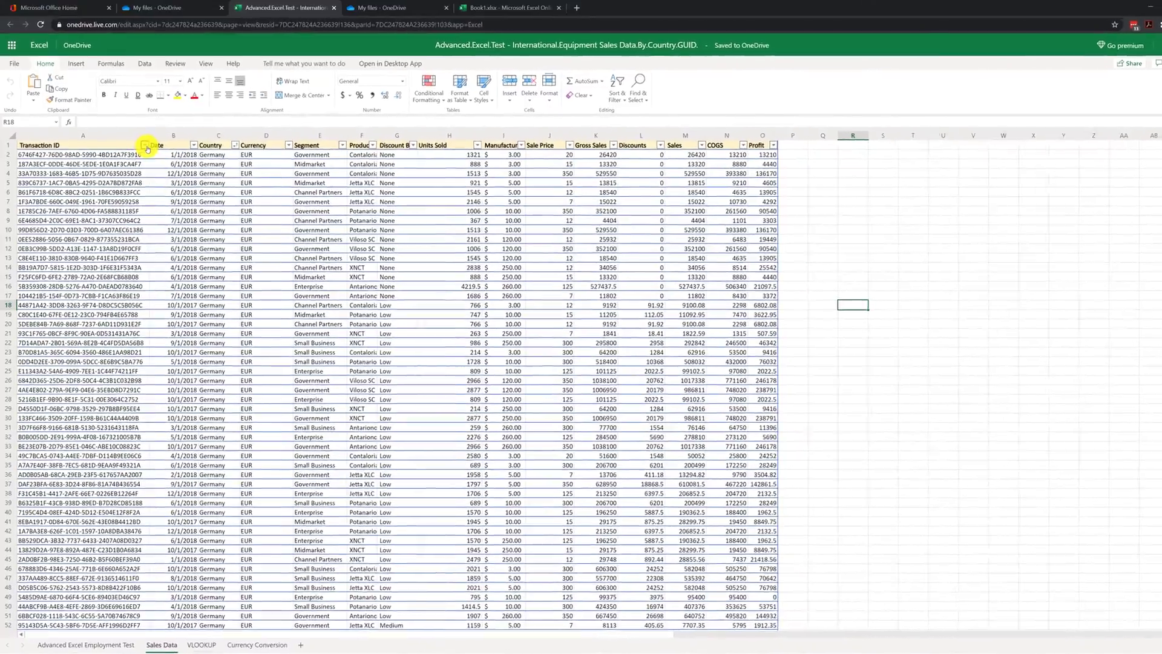
- Inspect the sort and filter menus for the Transaction ID and Date columns
{"action": "left_click", "coordinate": [145, 146]}
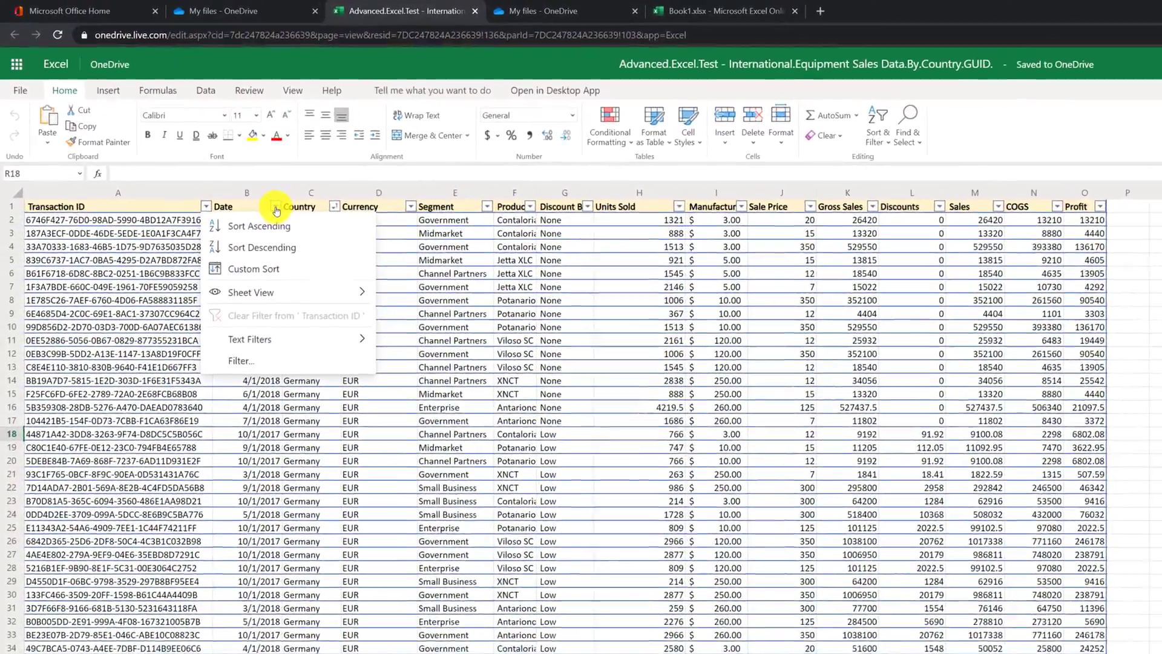
{"action": "left_click", "coordinate": [276, 206]}
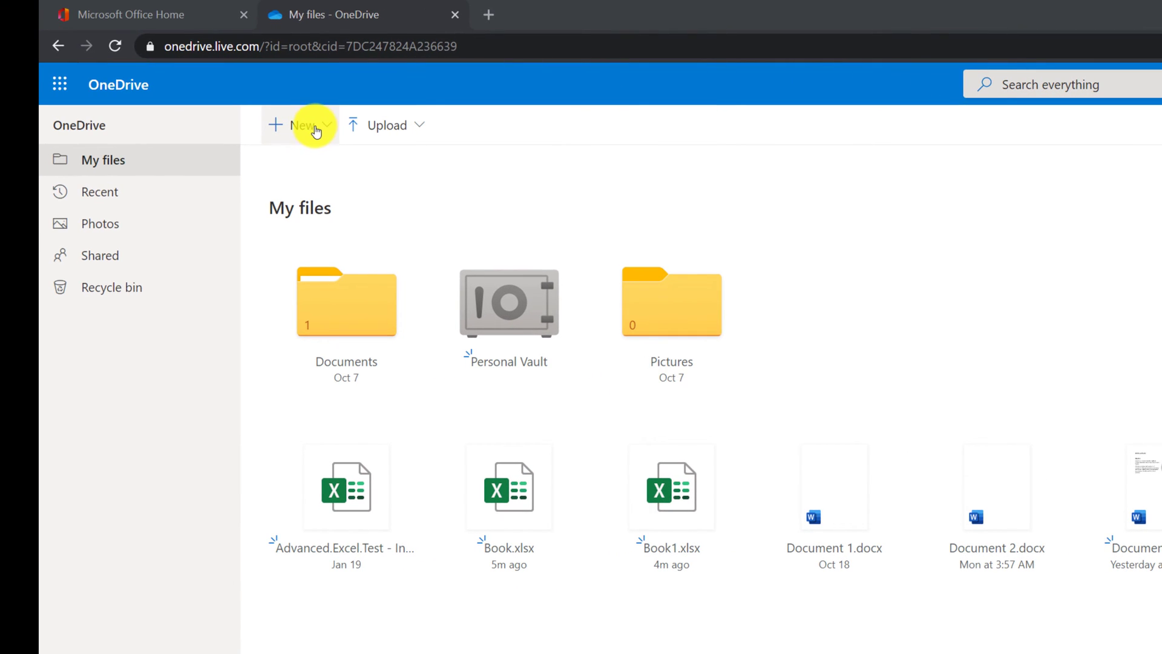
- View OneDrive's Files and Folder upload options
{"action": "left_click", "coordinate": [416, 131]}
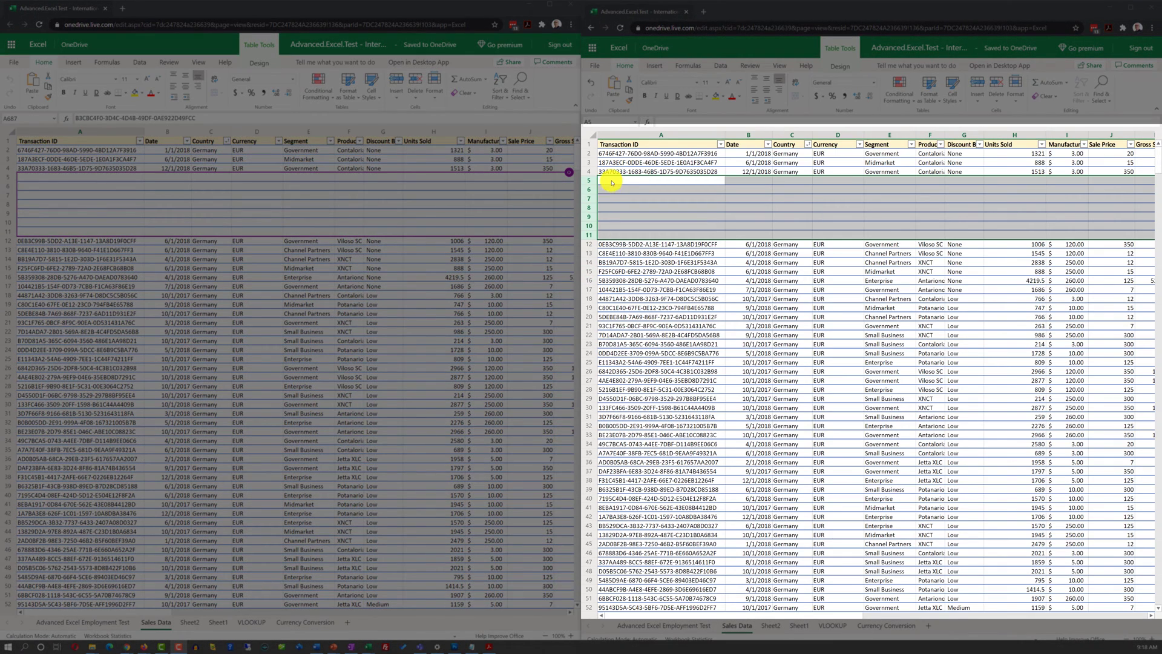
- Restore the deleted sales rows 5–11, starting from cell A5
{"action": "left_click", "coordinate": [612, 182]}
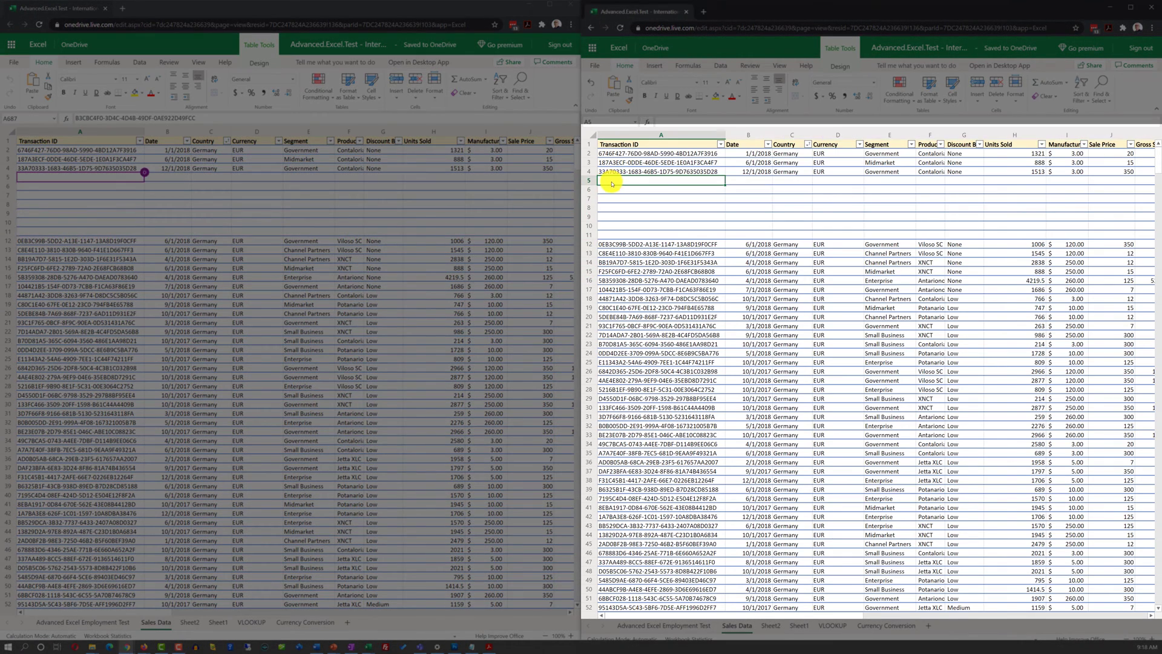
{"action": "key", "text": "ctrl+v"}
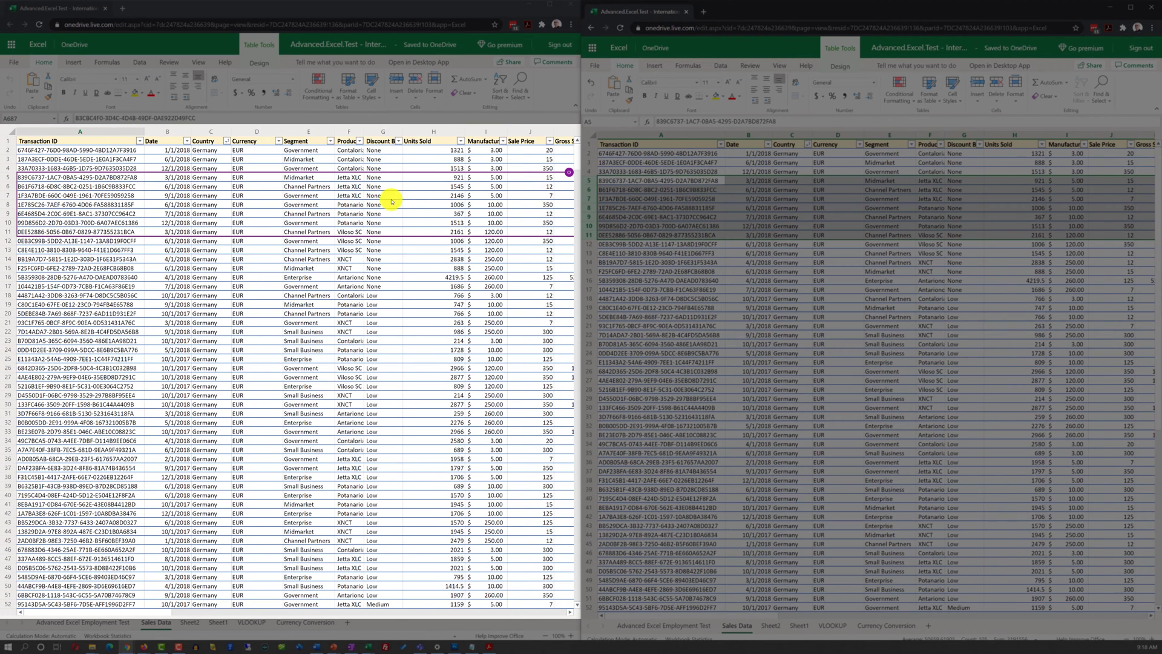
{"action": "mouse_move", "coordinate": [569, 178]}
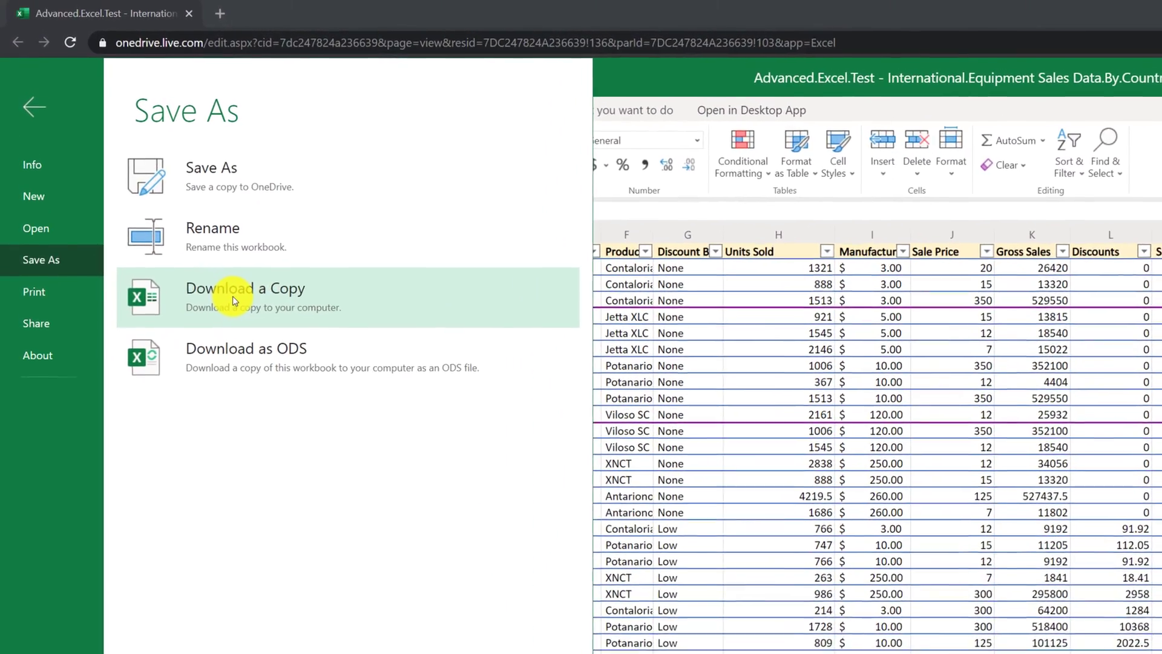
- Look over the Print options in the File backstage
{"action": "left_click", "coordinate": [50, 296]}
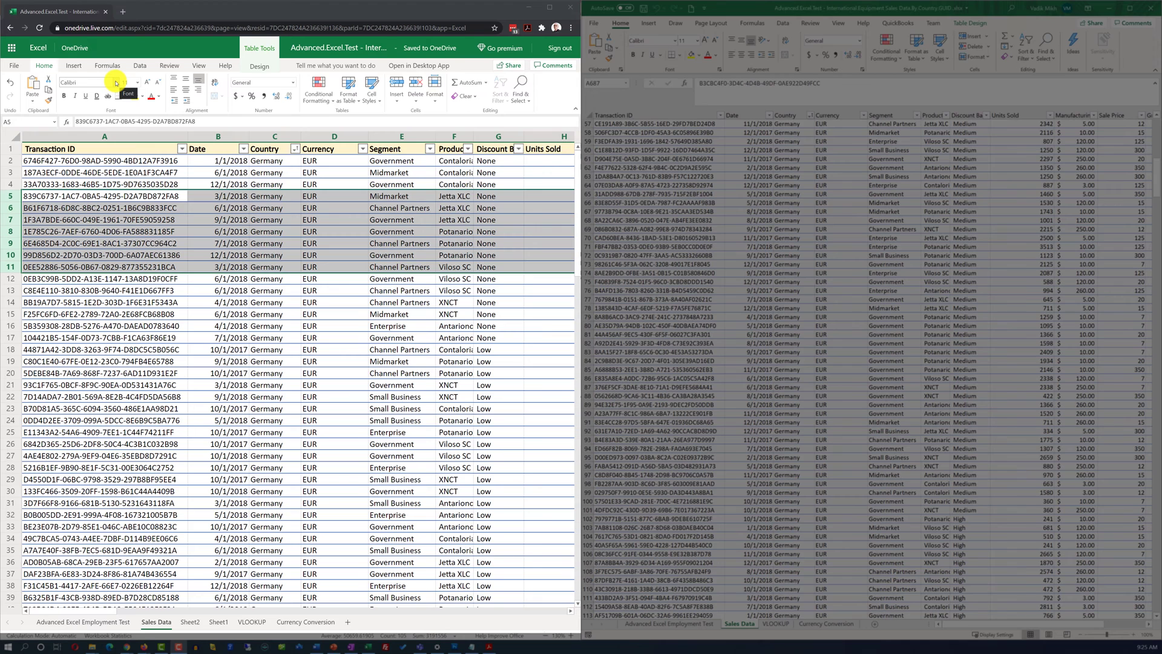
- Compare the font lists of Excel for the web (Arial) and desktop Excel
{"action": "left_click", "coordinate": [116, 83]}
{"action": "type", "text": "Arial"}
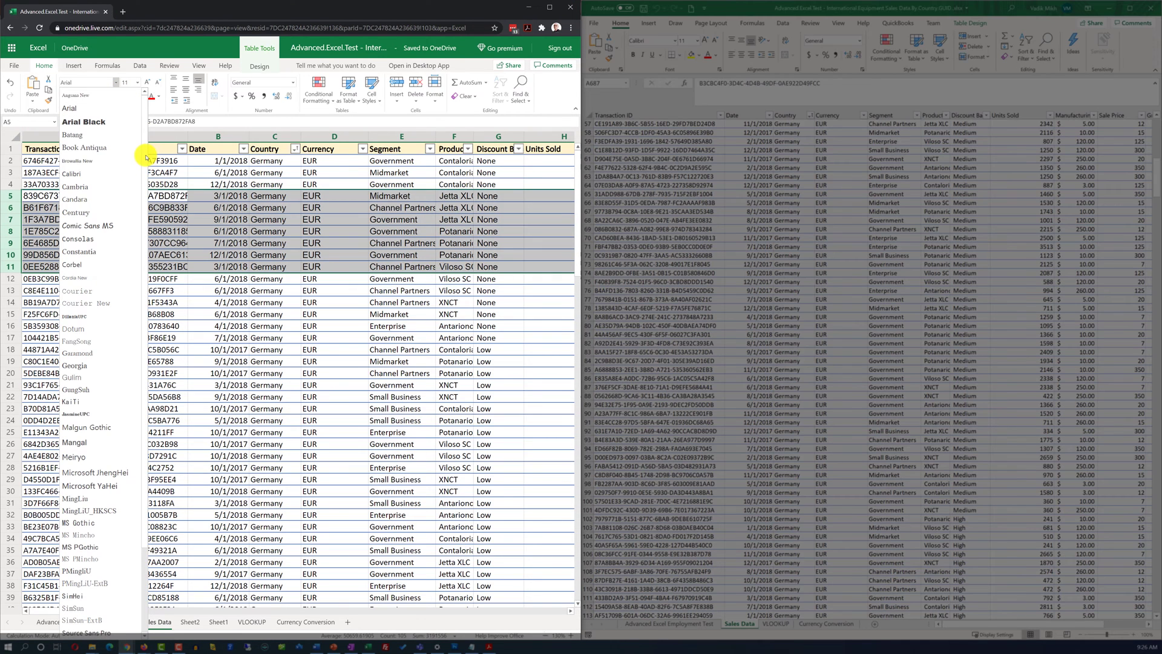
{"action": "scroll", "coordinate": [142, 230], "scroll_direction": "down", "scroll_amount": 4}
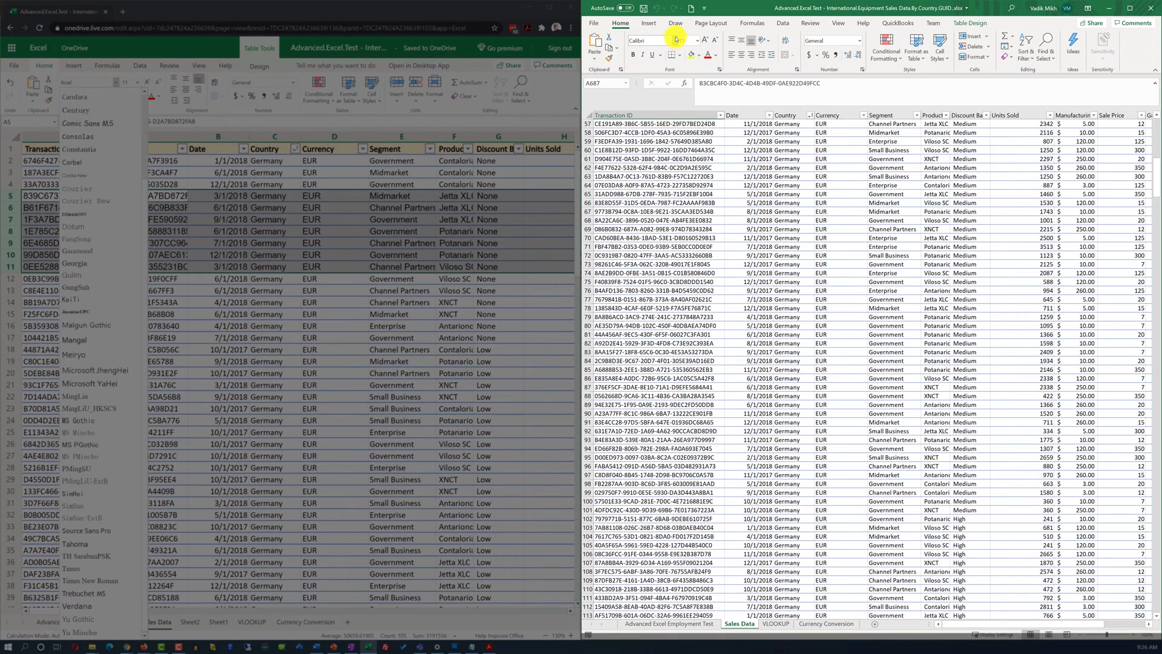
{"action": "left_click", "coordinate": [675, 40]}
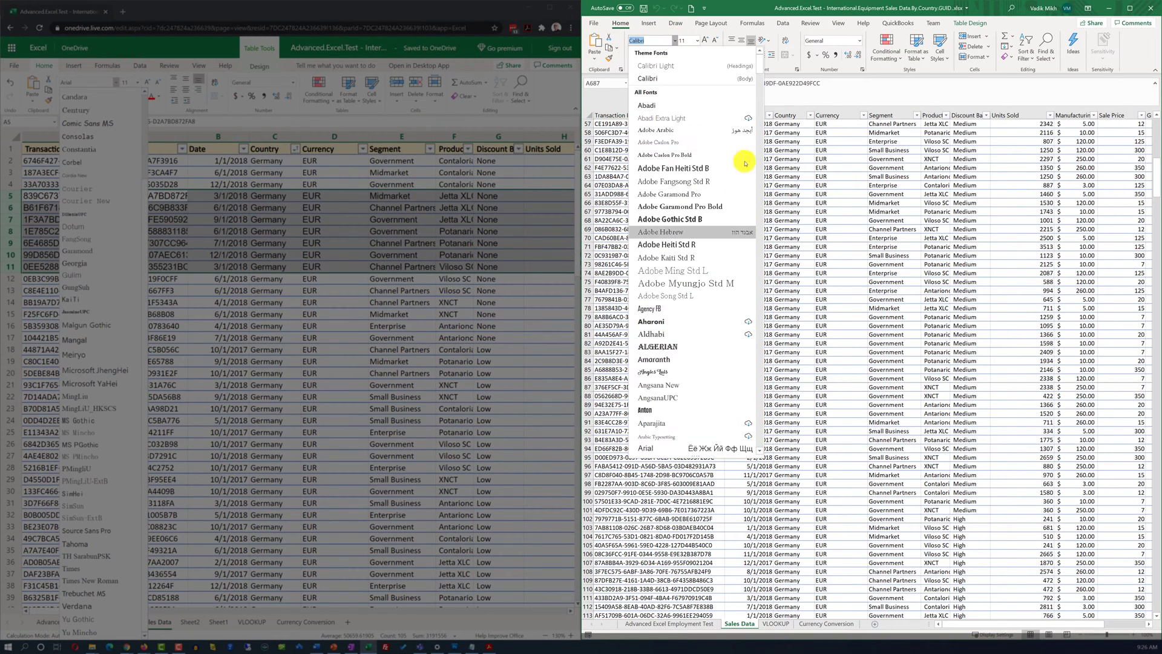
{"action": "left_click_drag", "start_coordinate": [761, 66], "coordinate": [753, 255]}
- Select the Transaction IDs in rows 57–61 in desktop Excel and bring up their context menu
{"action": "left_click", "coordinate": [662, 181]}
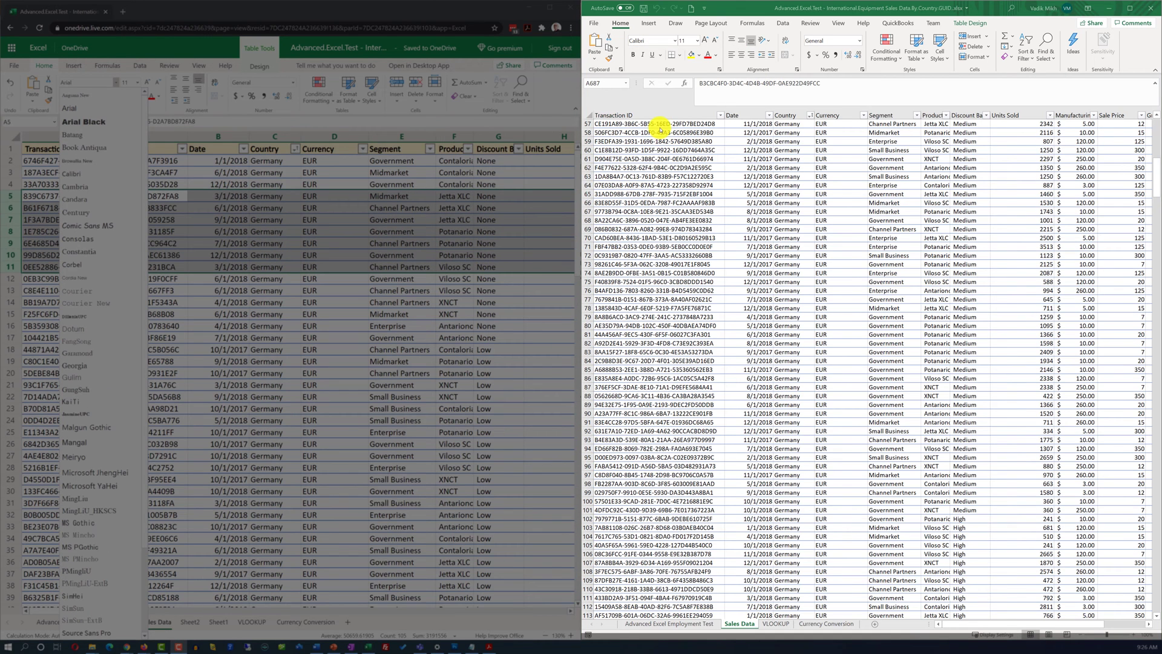
{"action": "left_click_drag", "start_coordinate": [663, 124], "coordinate": [680, 211]}
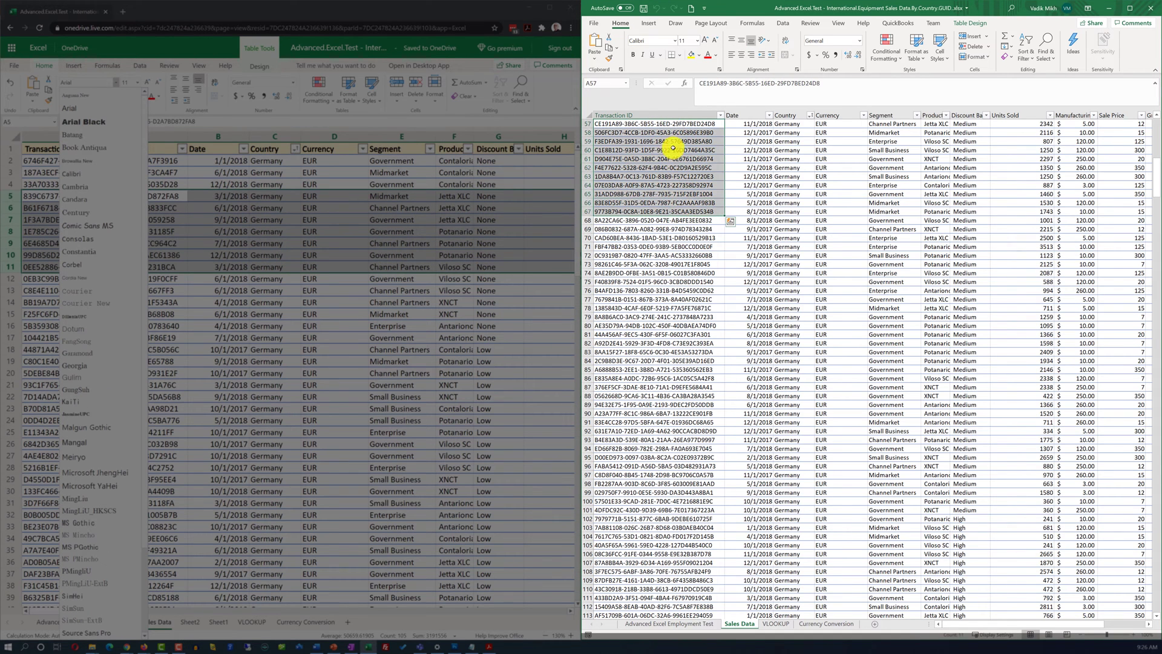
{"action": "right_click", "coordinate": [669, 151]}
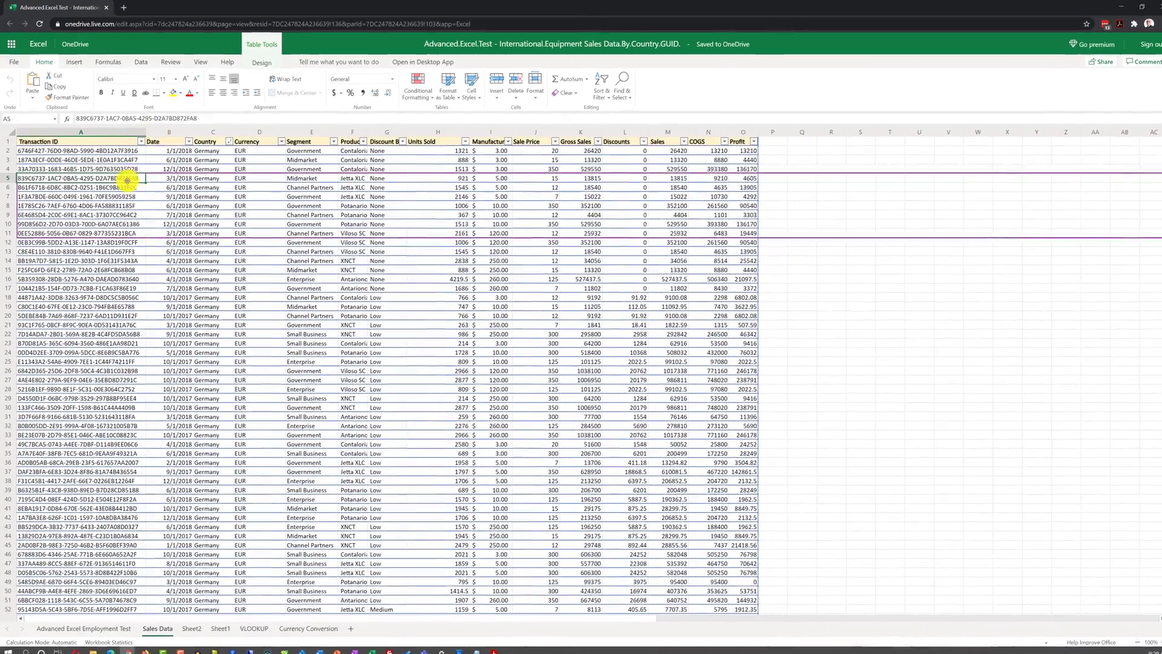
{"action": "left_click_drag", "start_coordinate": [119, 177], "coordinate": [124, 246]}
{"action": "right_click", "coordinate": [128, 184]}
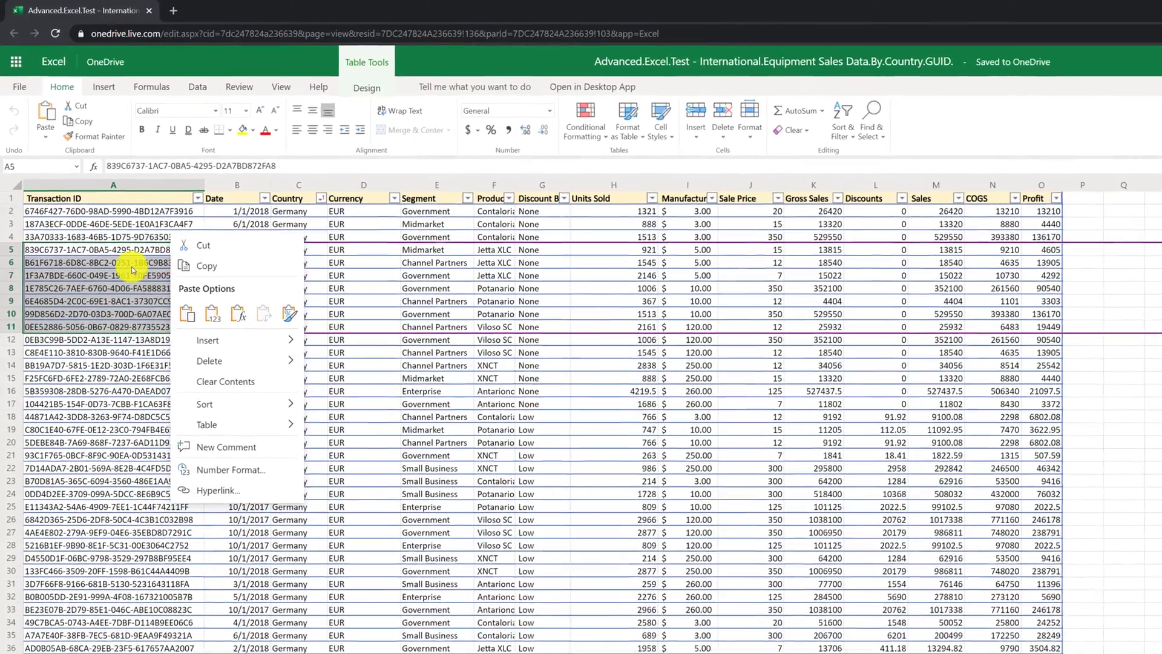
{"action": "left_click", "coordinate": [134, 123]}
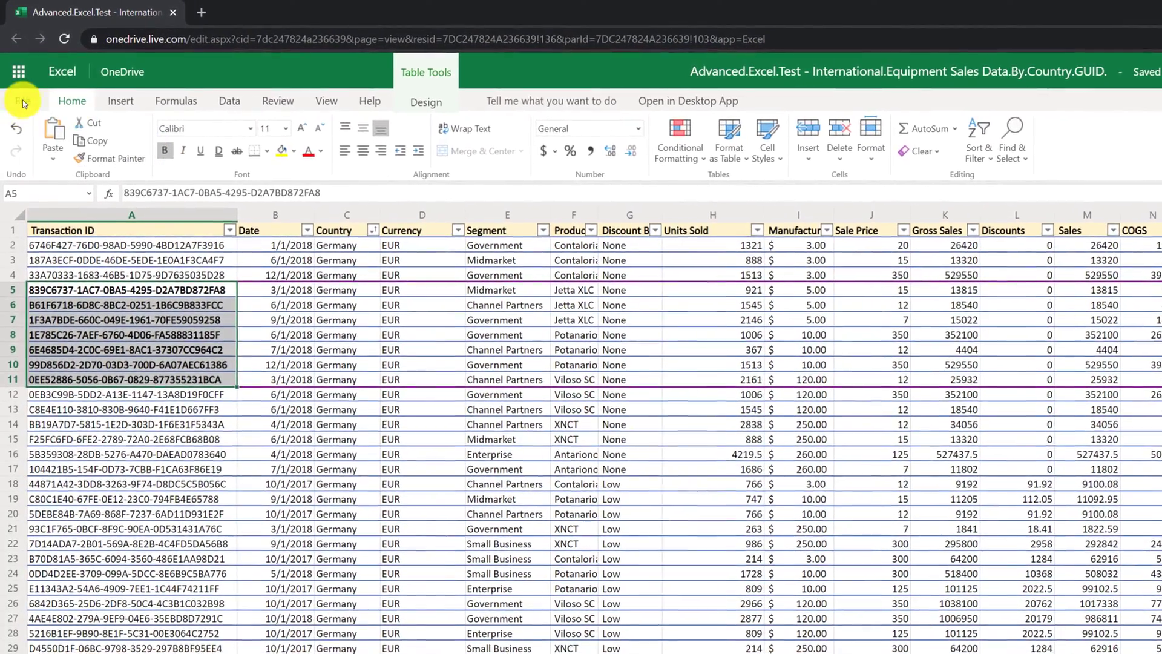
{"action": "left_click", "coordinate": [22, 98]}
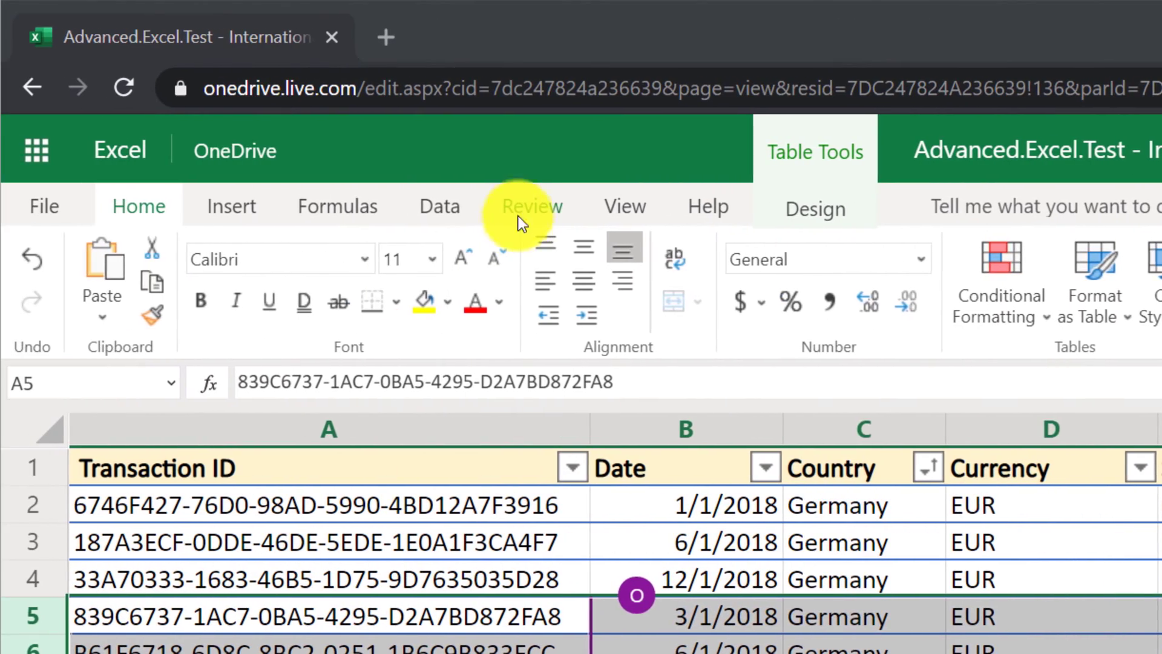
- Show the Review tab's commenting tools in Excel for the web
{"action": "left_click", "coordinate": [523, 209]}
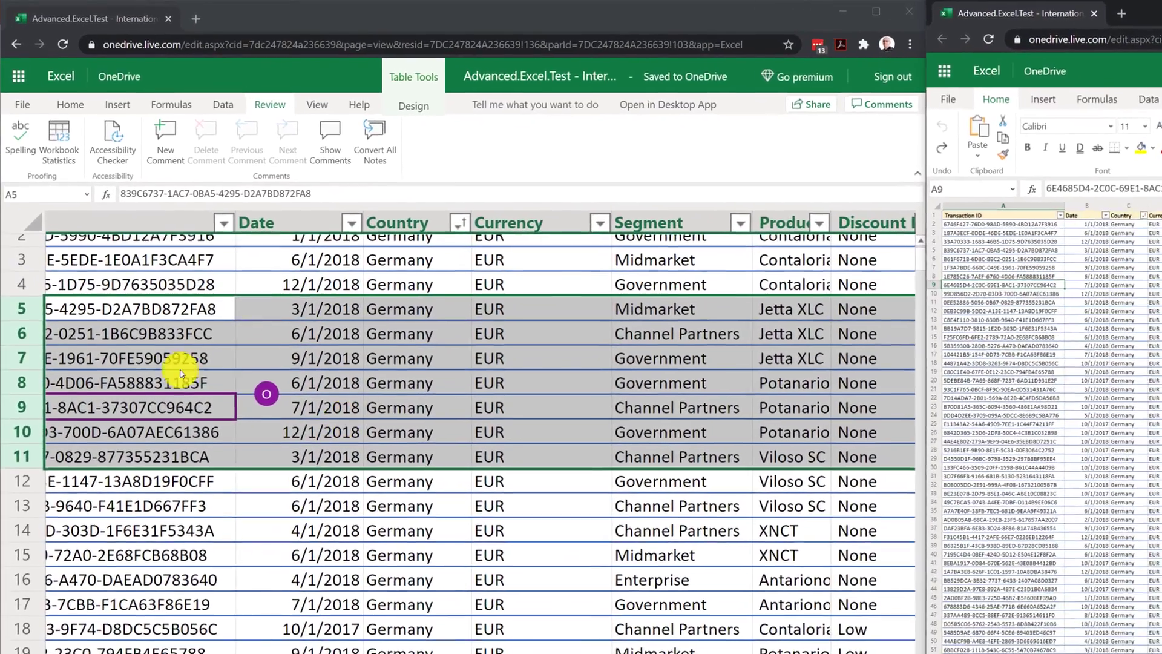
- Bold the Transaction IDs in cells A5:A9 using the Home tab's Bold button
{"action": "left_click_drag", "start_coordinate": [182, 289], "coordinate": [175, 394]}
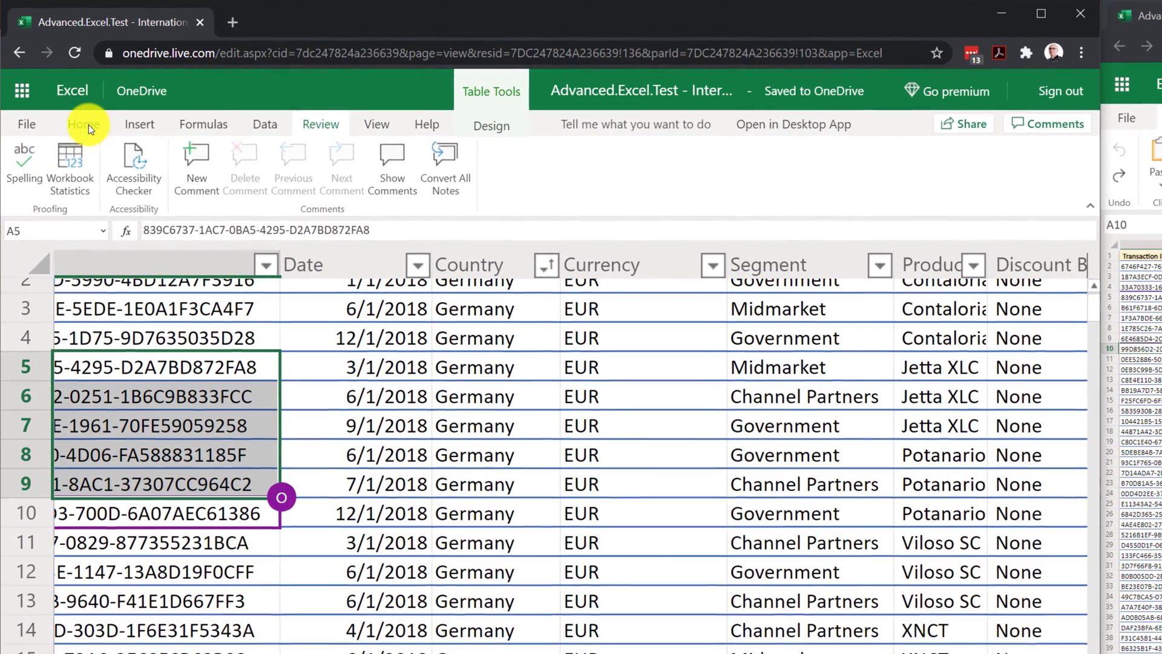
{"action": "left_click", "coordinate": [85, 120]}
{"action": "left_click", "coordinate": [121, 181]}
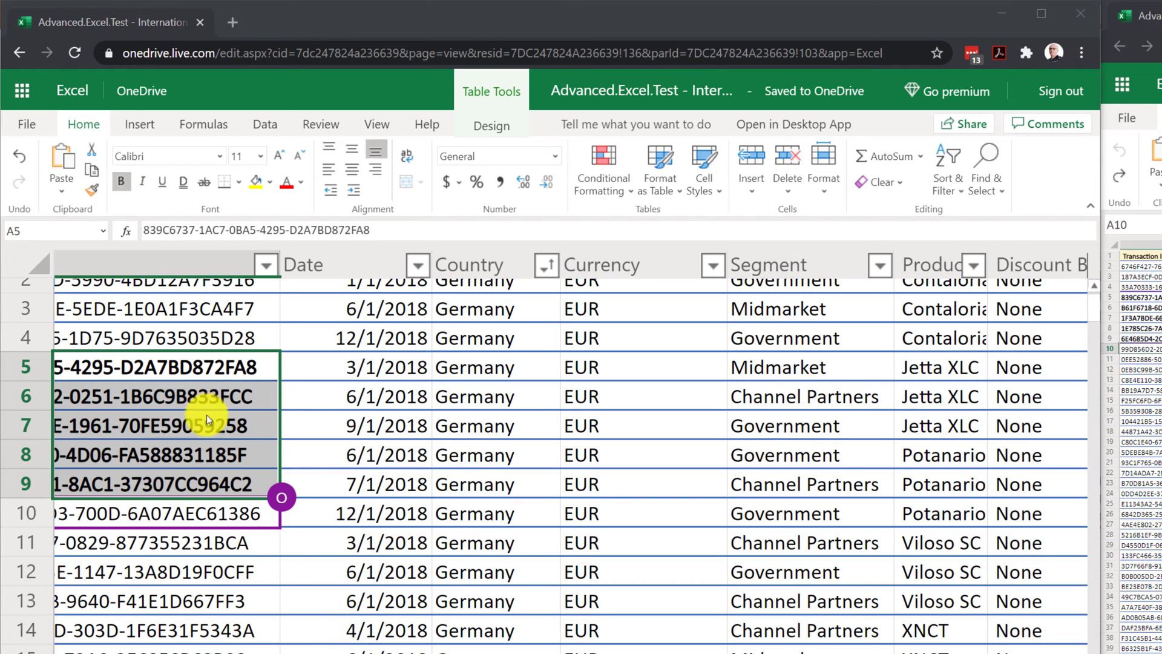
{"action": "left_click_drag", "start_coordinate": [204, 366], "coordinate": [212, 480]}
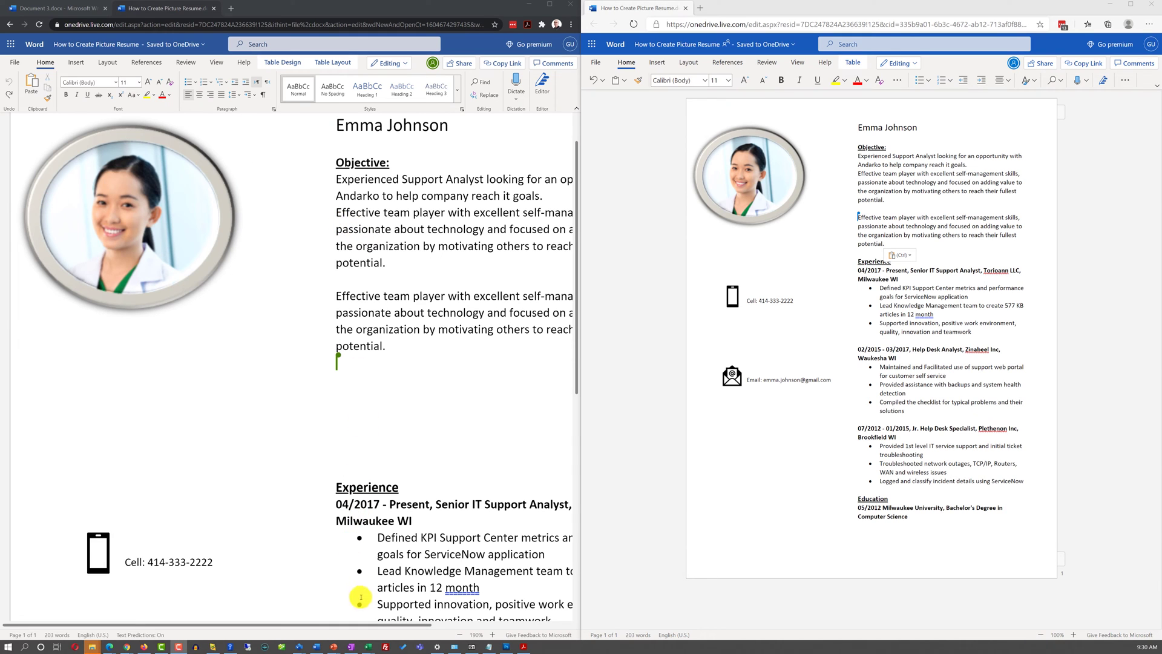
{"action": "left_click_drag", "start_coordinate": [373, 623], "coordinate": [509, 624]}
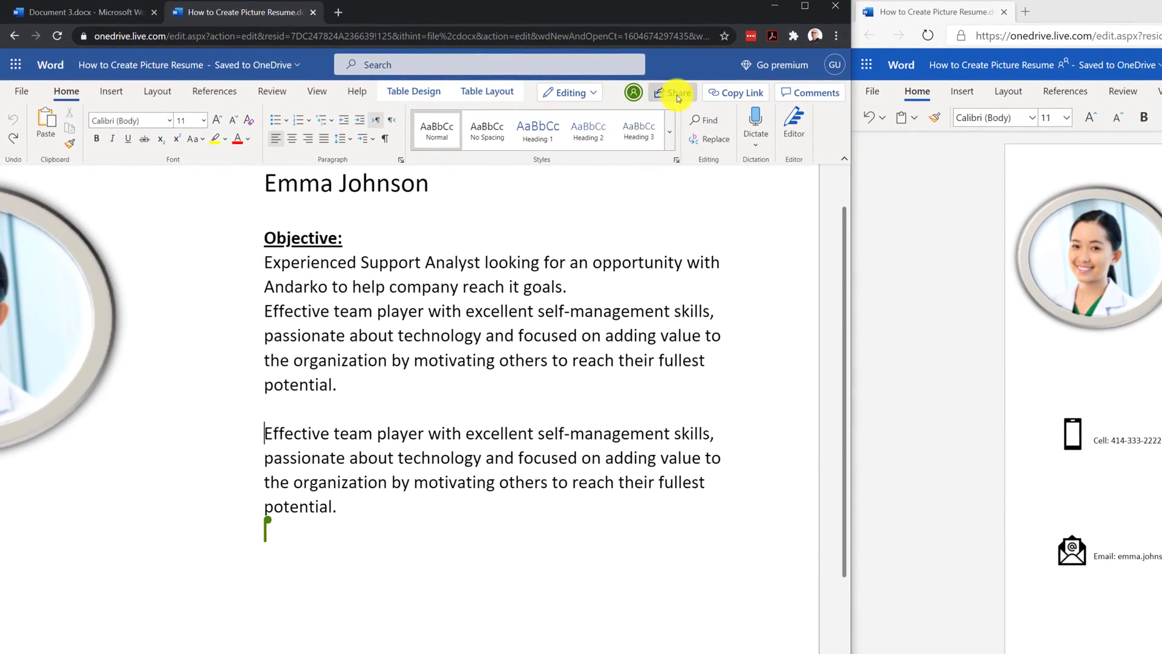
{"action": "left_click", "coordinate": [678, 95]}
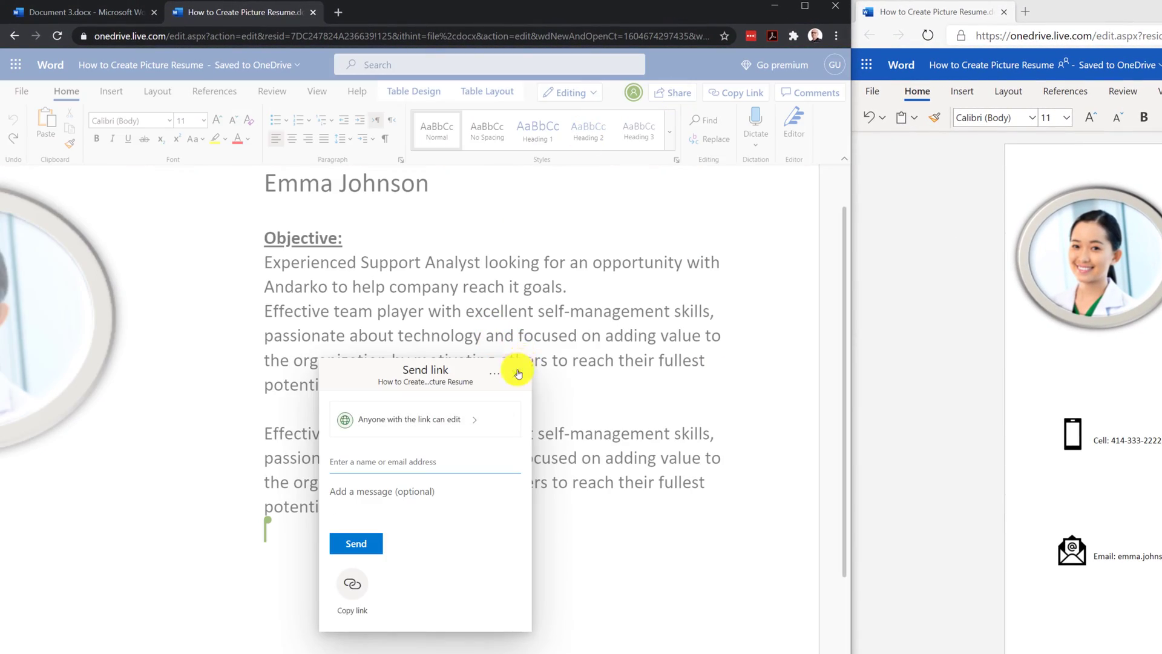
{"action": "left_click", "coordinate": [516, 377]}
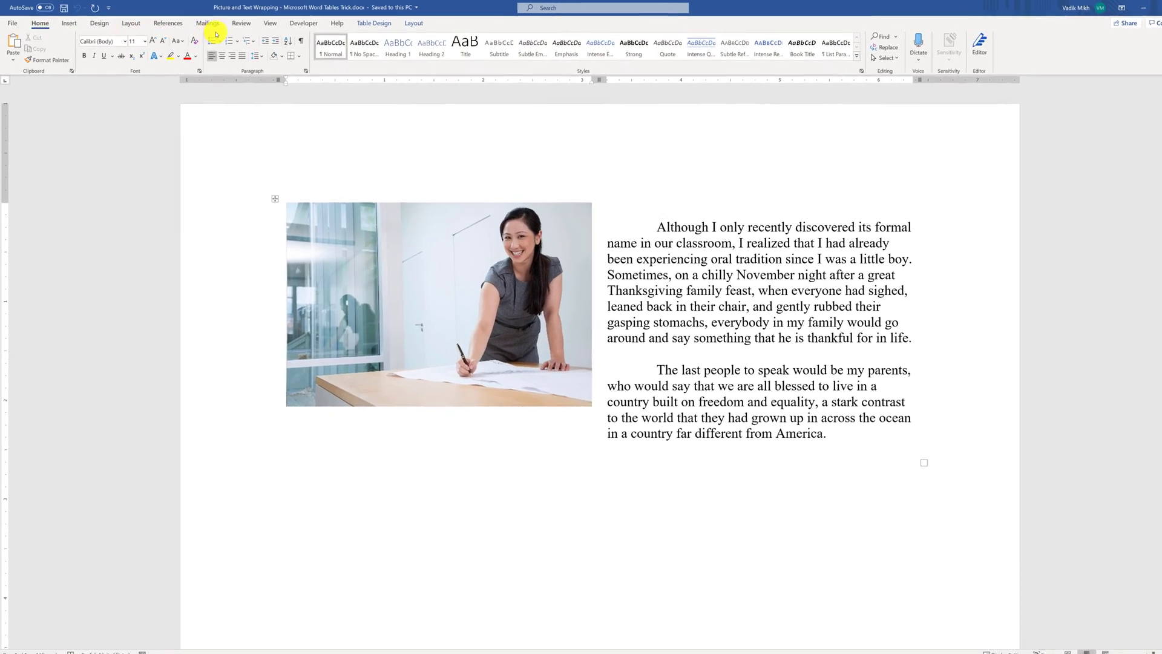
- On the Review tab, view the Track Changes, Accept and Reject change options
{"action": "left_click", "coordinate": [252, 25]}
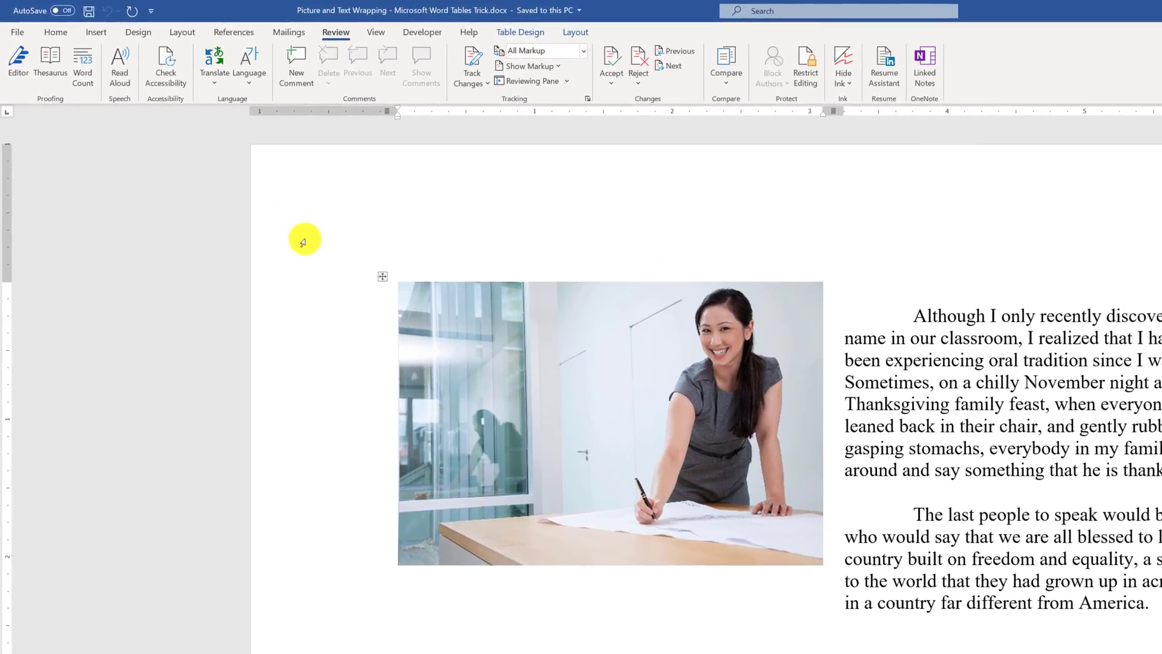
{"action": "left_click", "coordinate": [488, 85]}
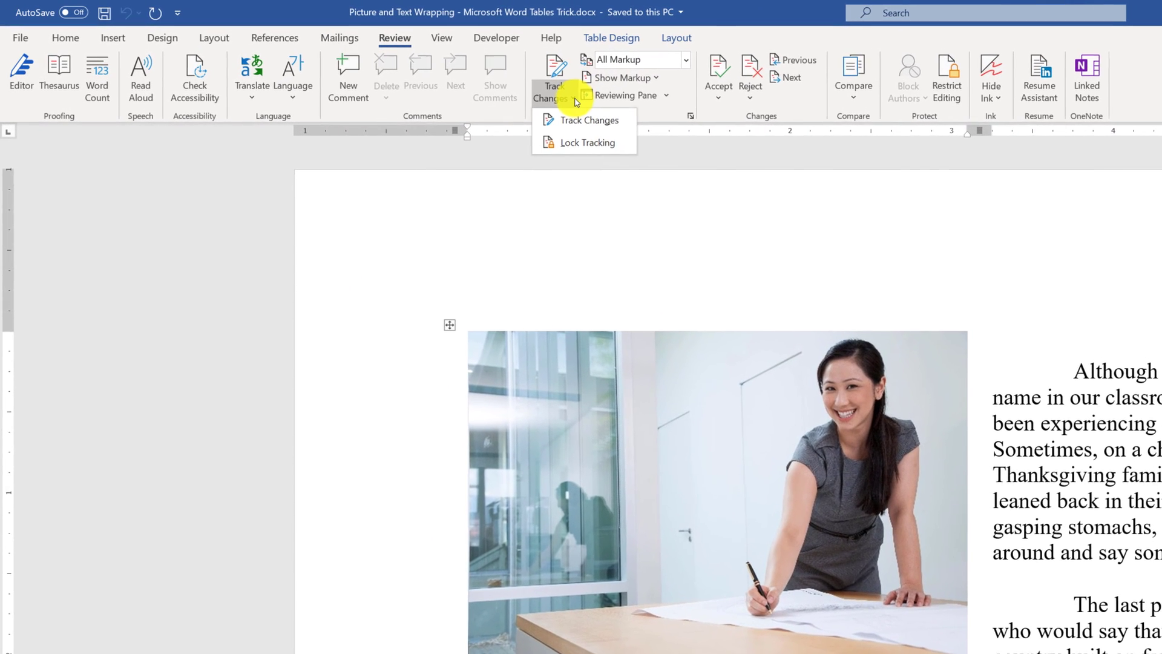
{"action": "left_click", "coordinate": [719, 95]}
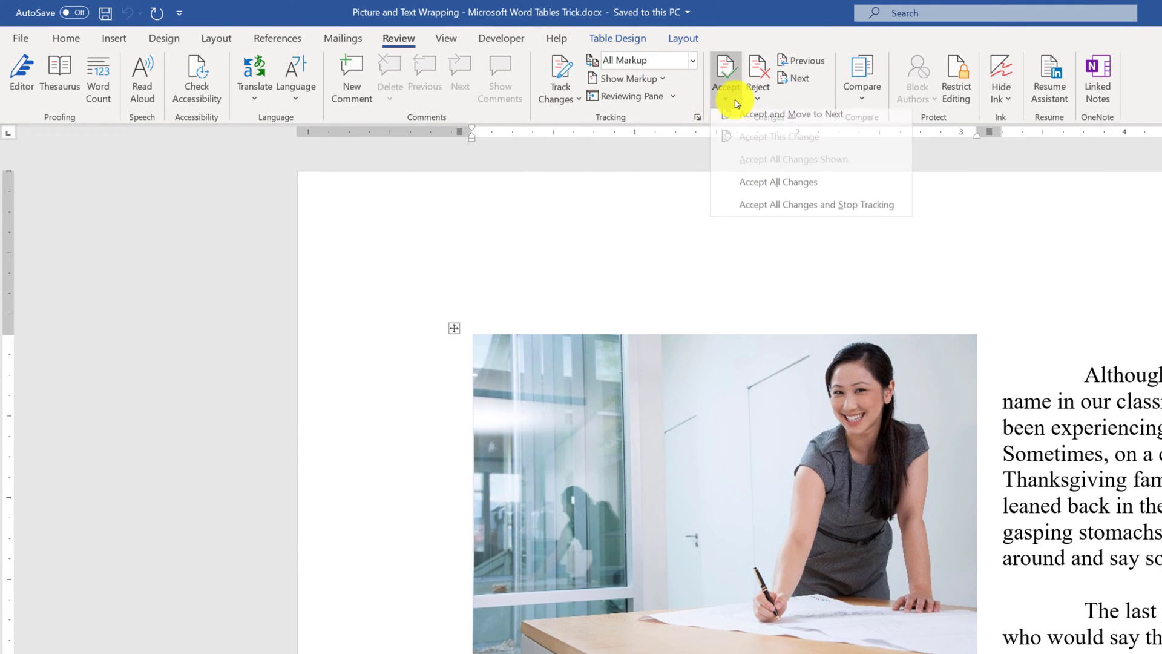
{"action": "left_click", "coordinate": [760, 104]}
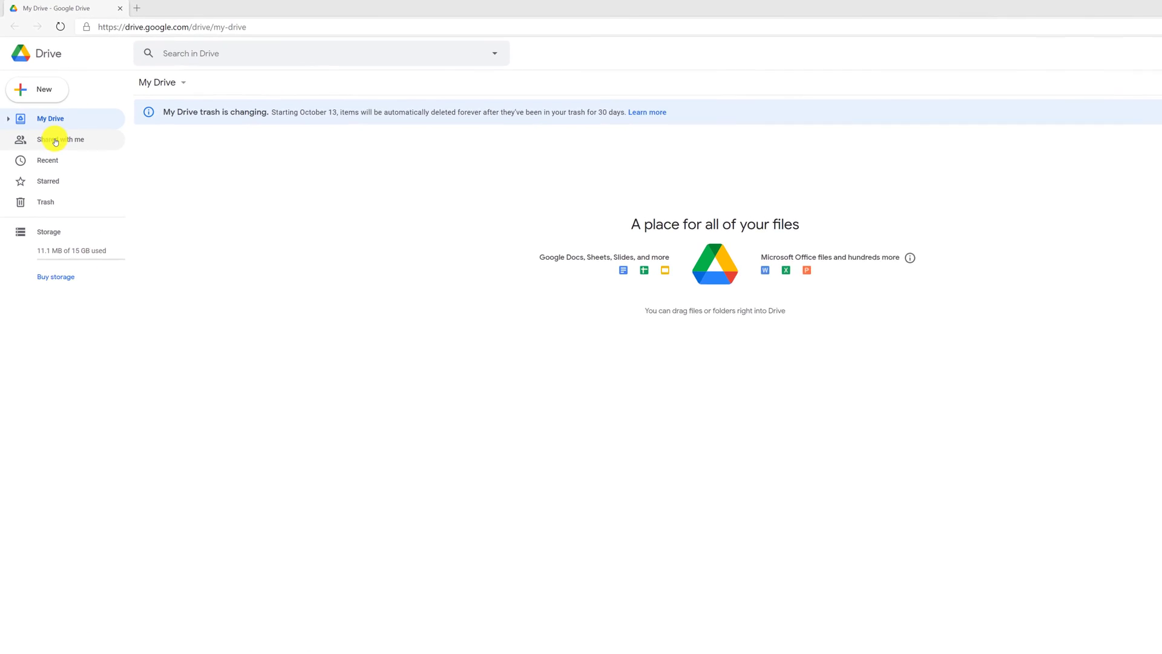
- Use My Drive's New menu to start a blank Google Docs document
{"action": "left_click", "coordinate": [48, 102]}
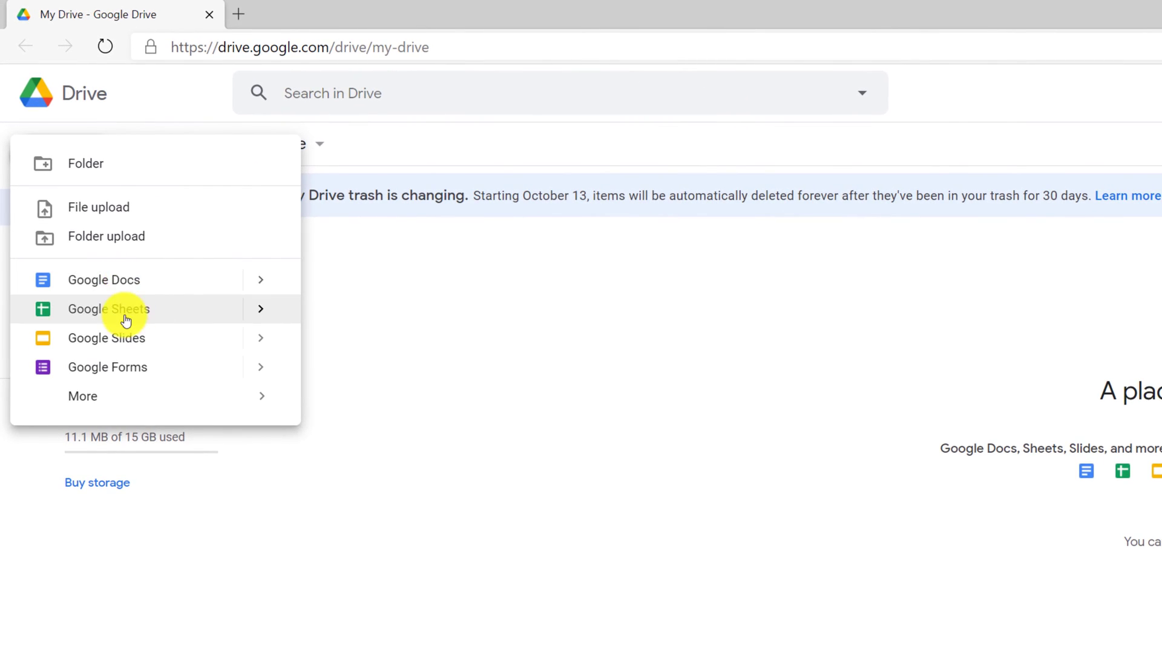
{"action": "key", "text": "Escape"}
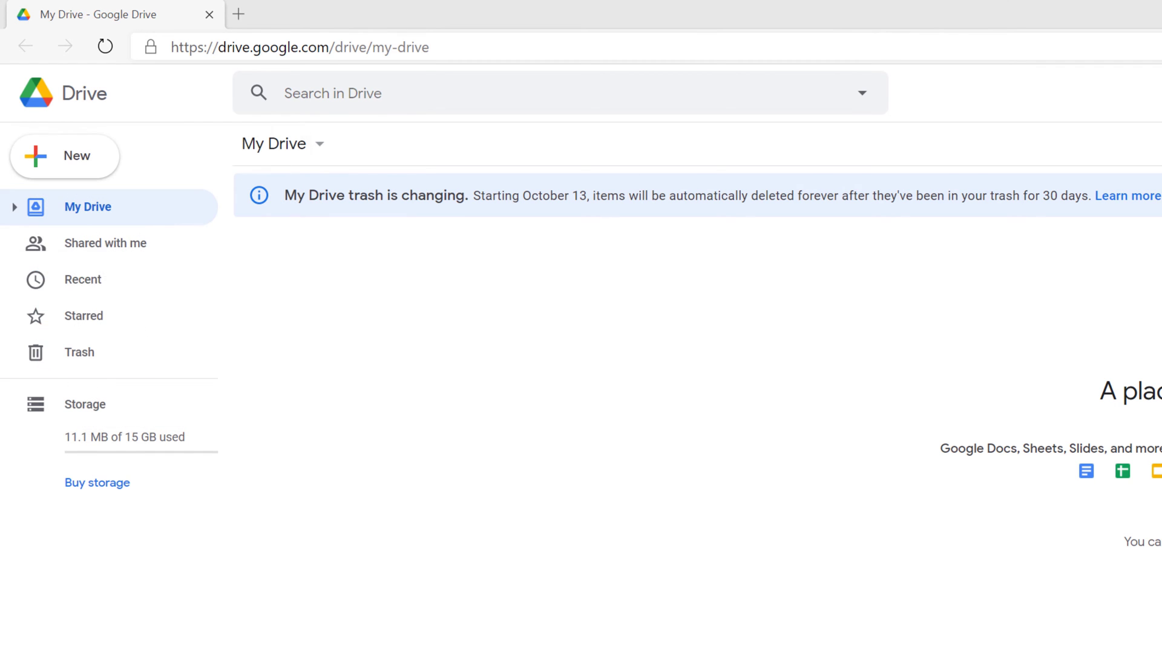
{"action": "left_click", "coordinate": [85, 158]}
{"action": "left_click", "coordinate": [115, 279]}
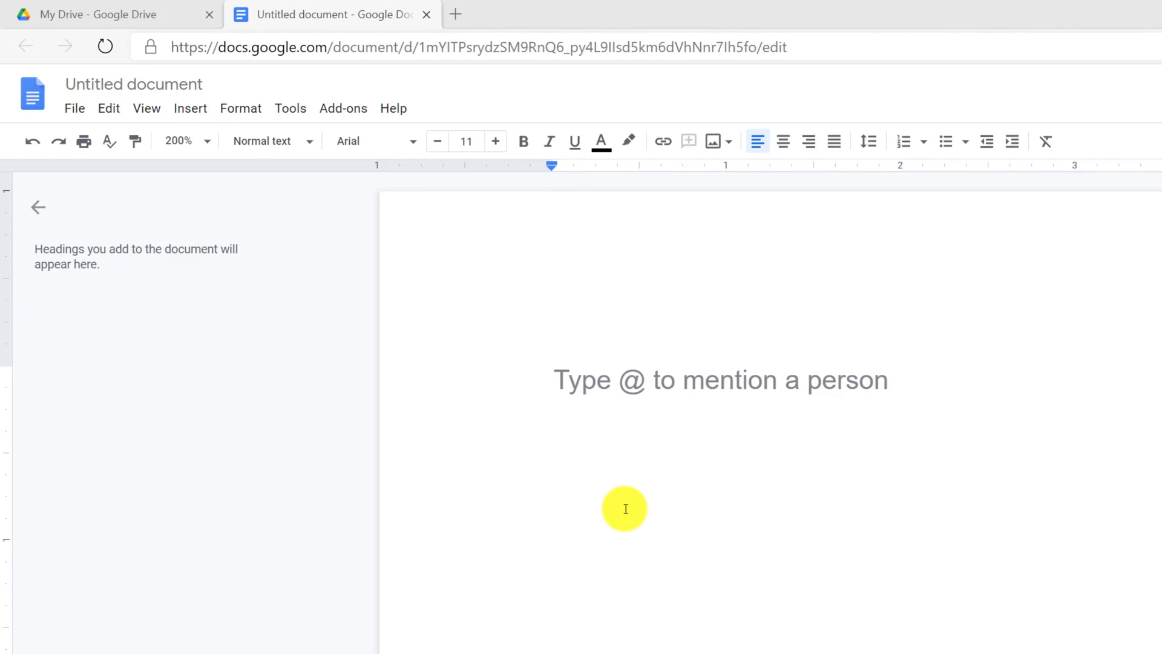